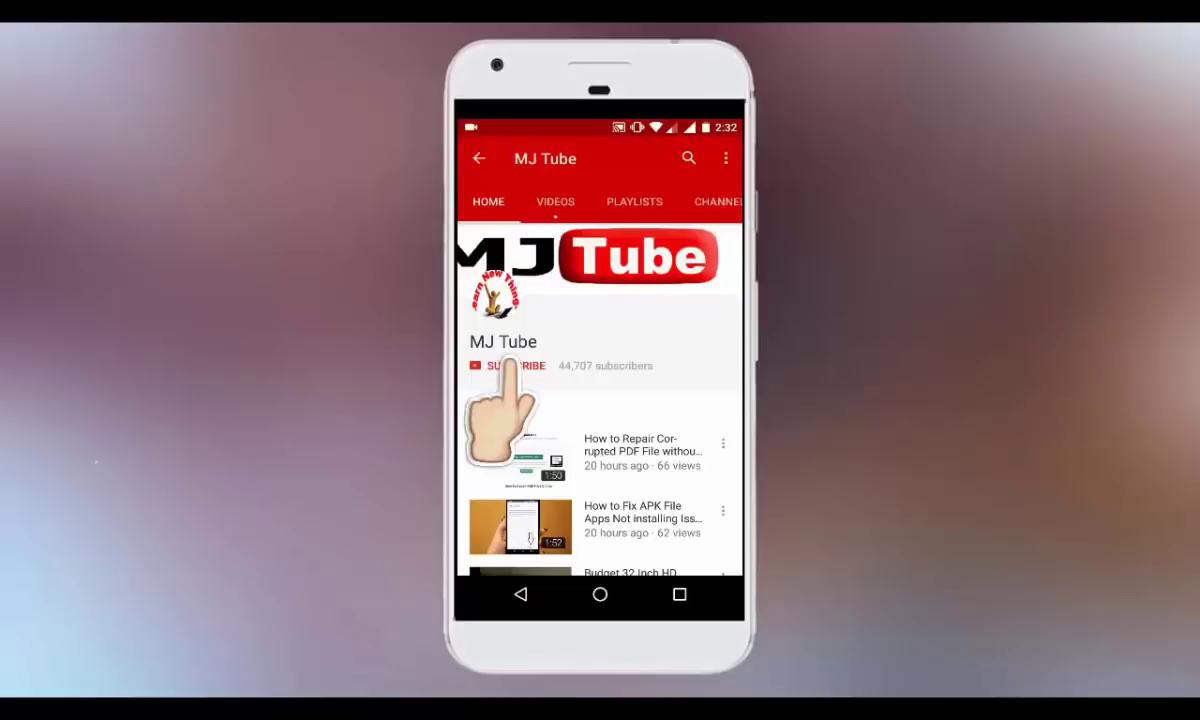
left_click(510, 365)
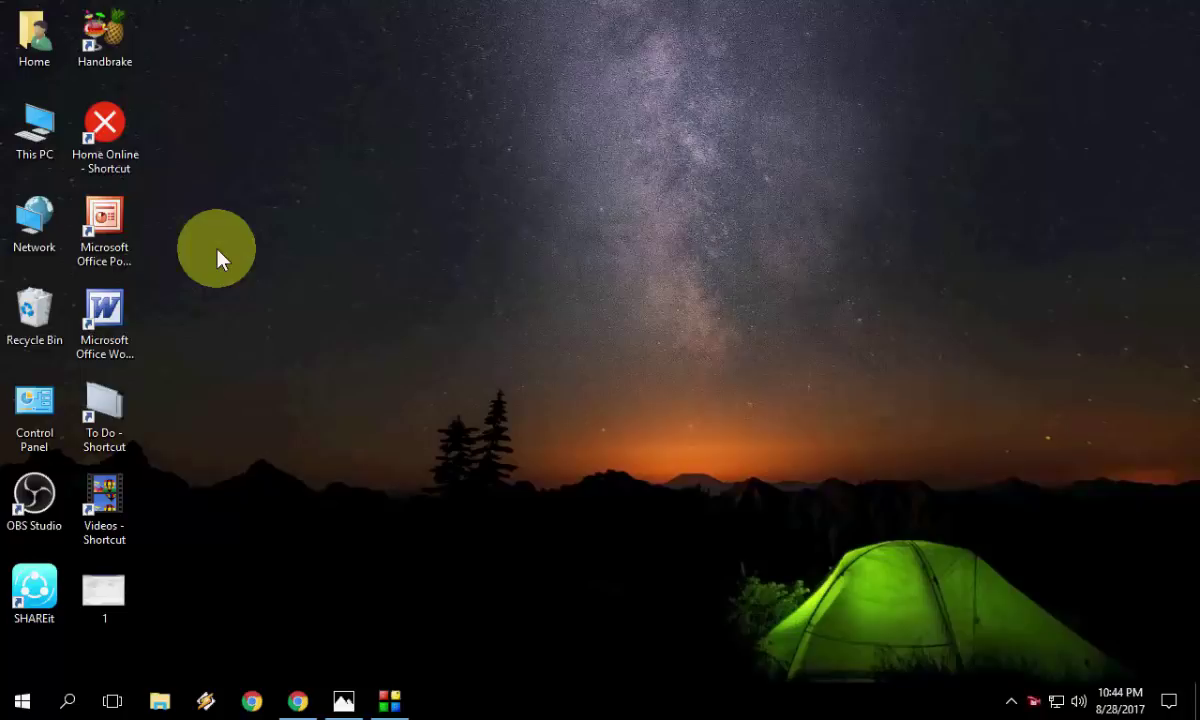
right_click(217, 250)
left_click(264, 303)
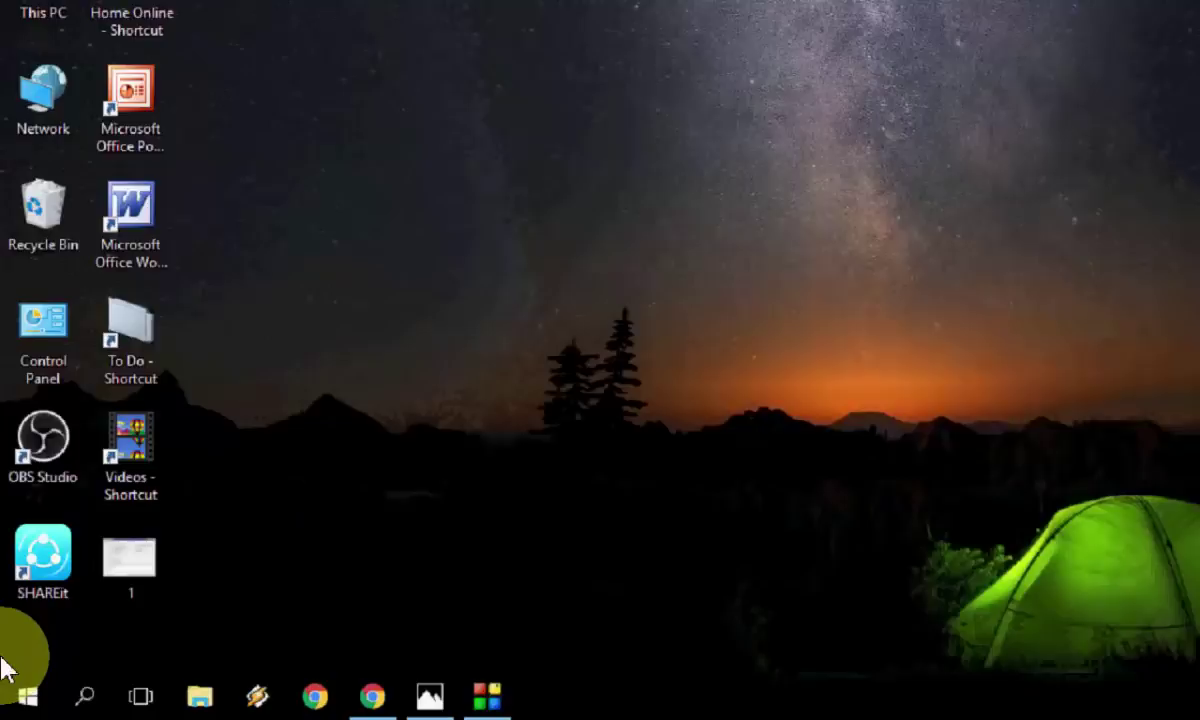
Step: Enter dxdiag in the Run dialog and examine the graphics card name in the Display page screenshot 1.png
key("super+r")
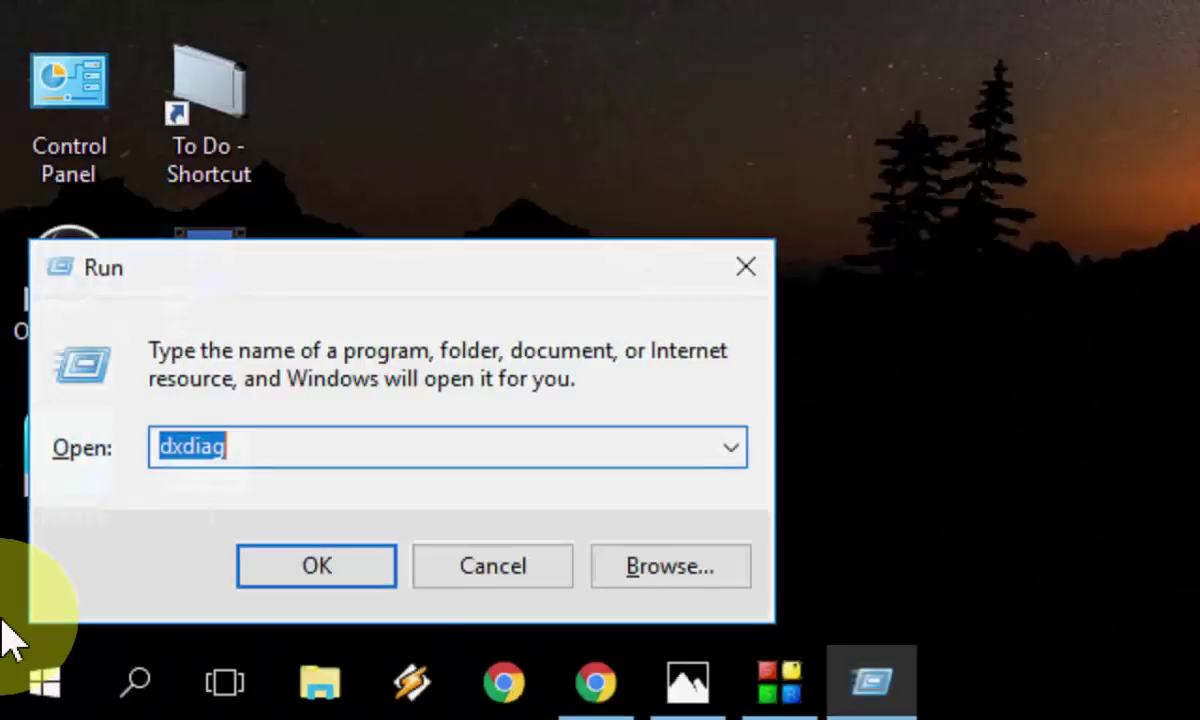
type("dxdiag")
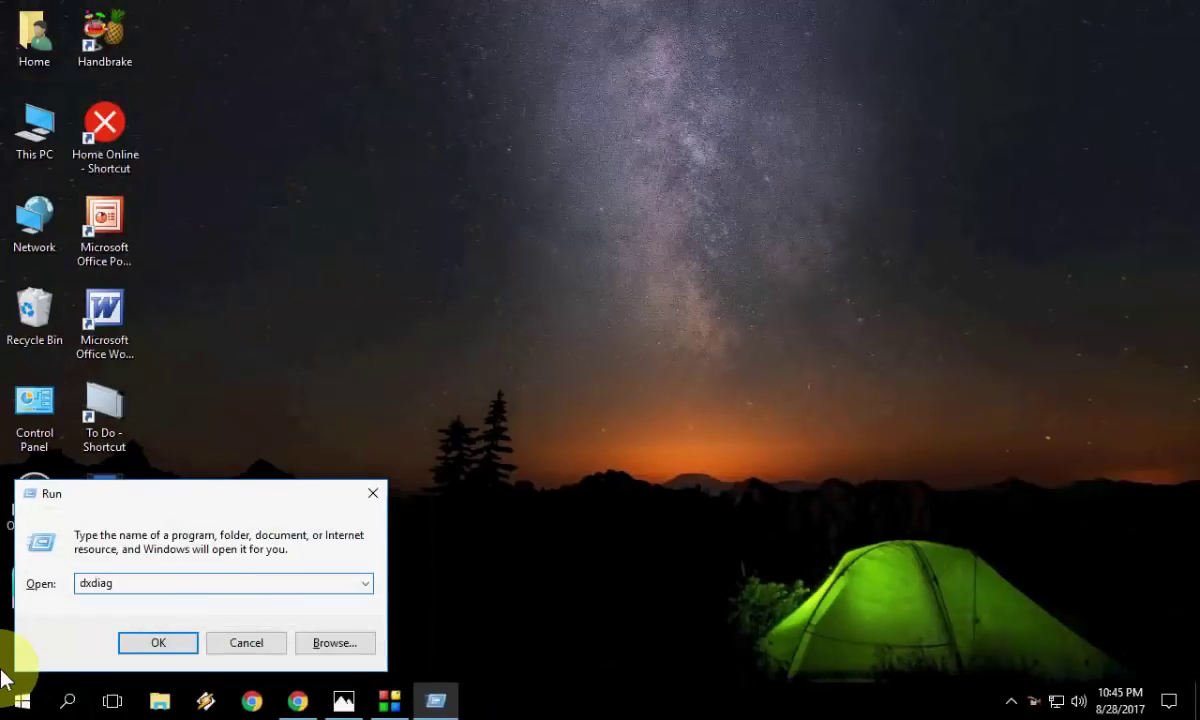
left_click(343, 702)
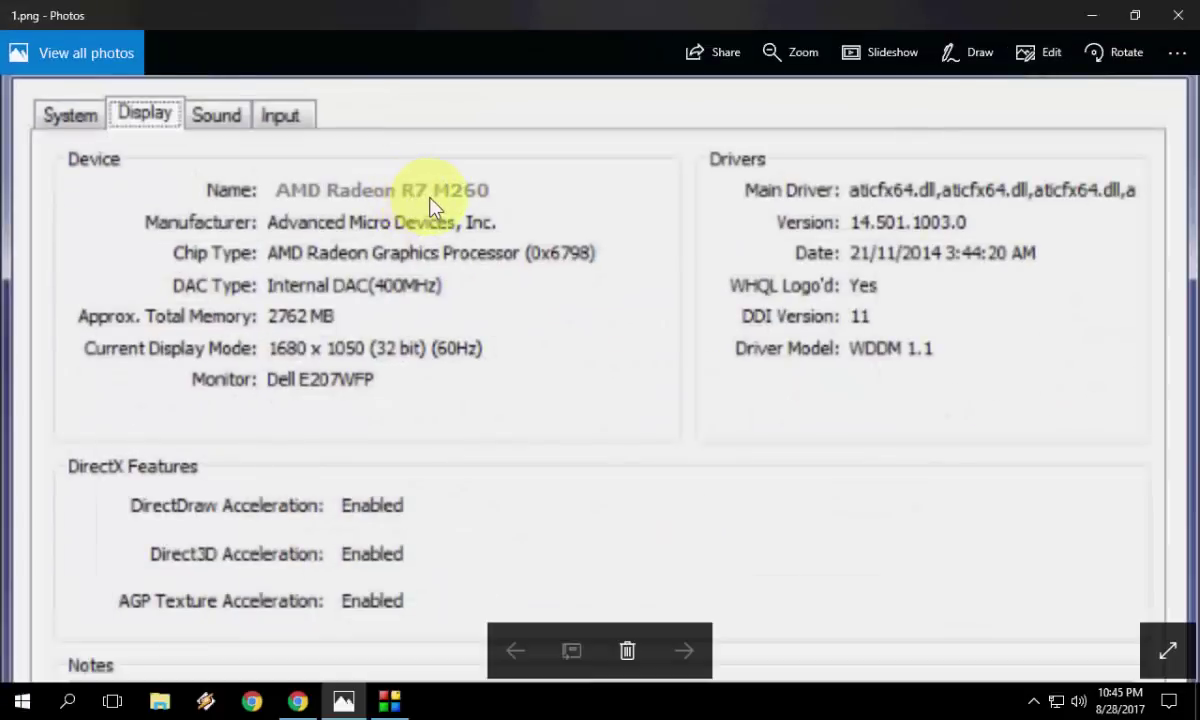
left_click(1090, 15)
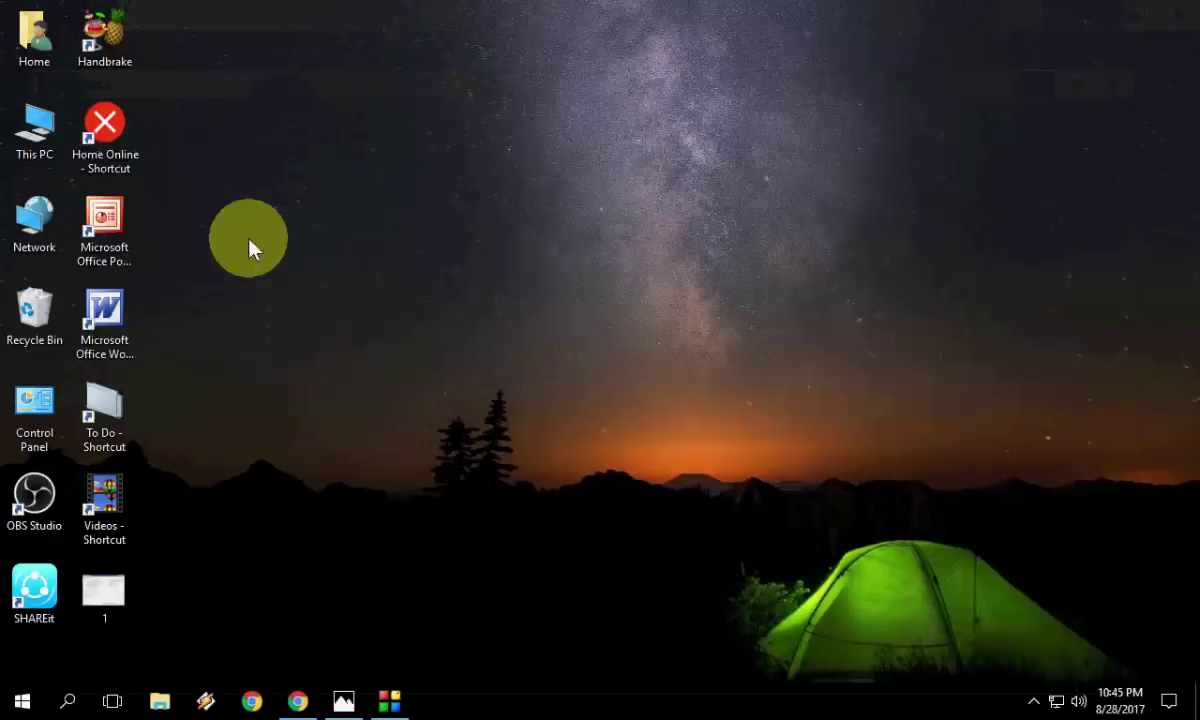
Step: Switch to Chrome and open the "Download - AMD Support & Drivers" search result in a new tab
left_click(297, 701)
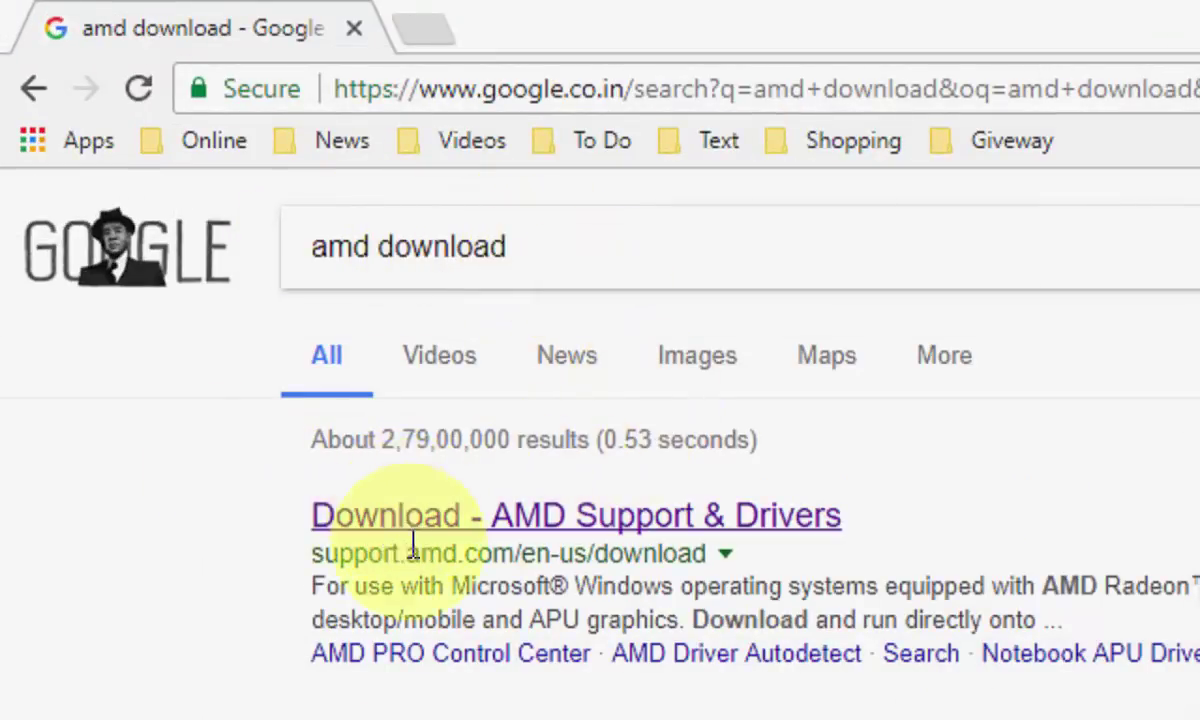
right_click(464, 522)
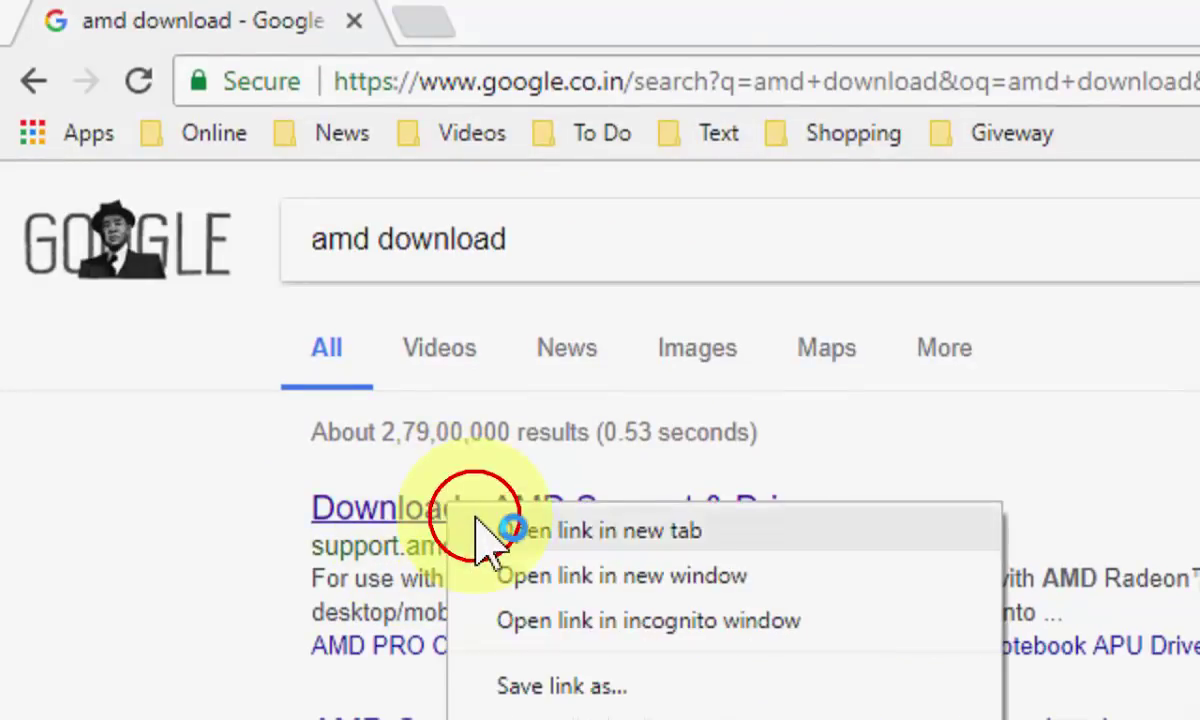
left_click(475, 533)
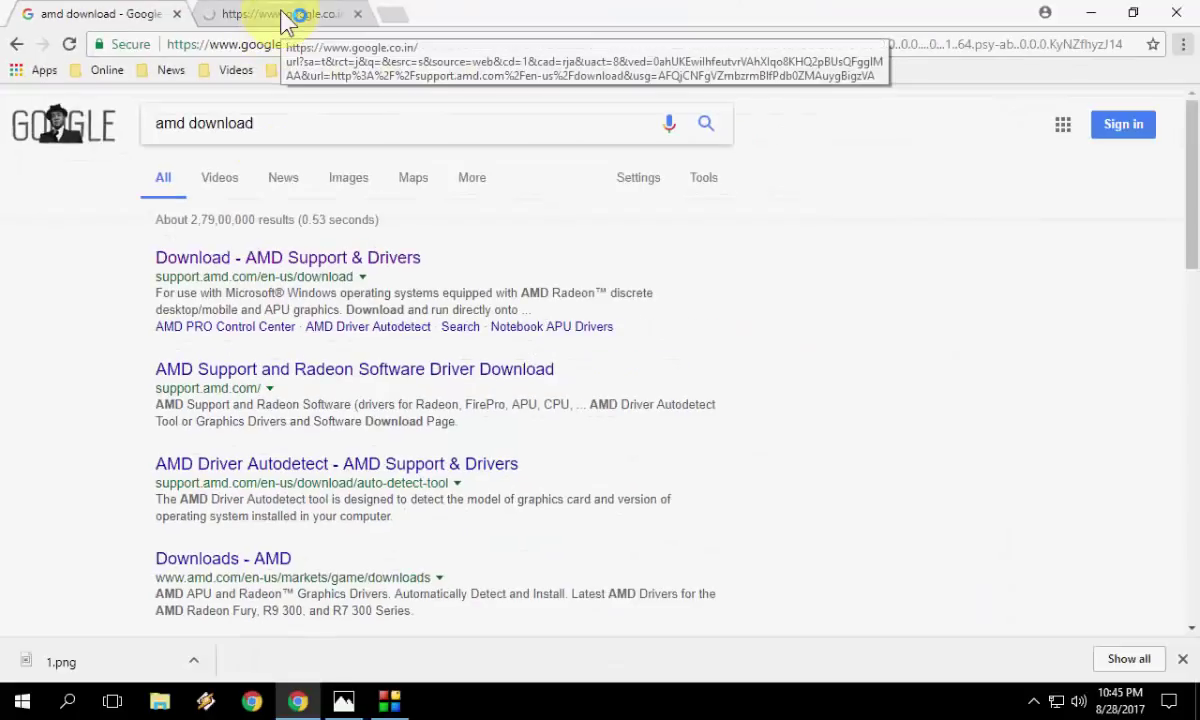
left_click(290, 16)
Step: In the manual driver selection, set the product type to Notebook Graphics and the product family to Radeon R7 Series
scroll(458, 232, "down", 5)
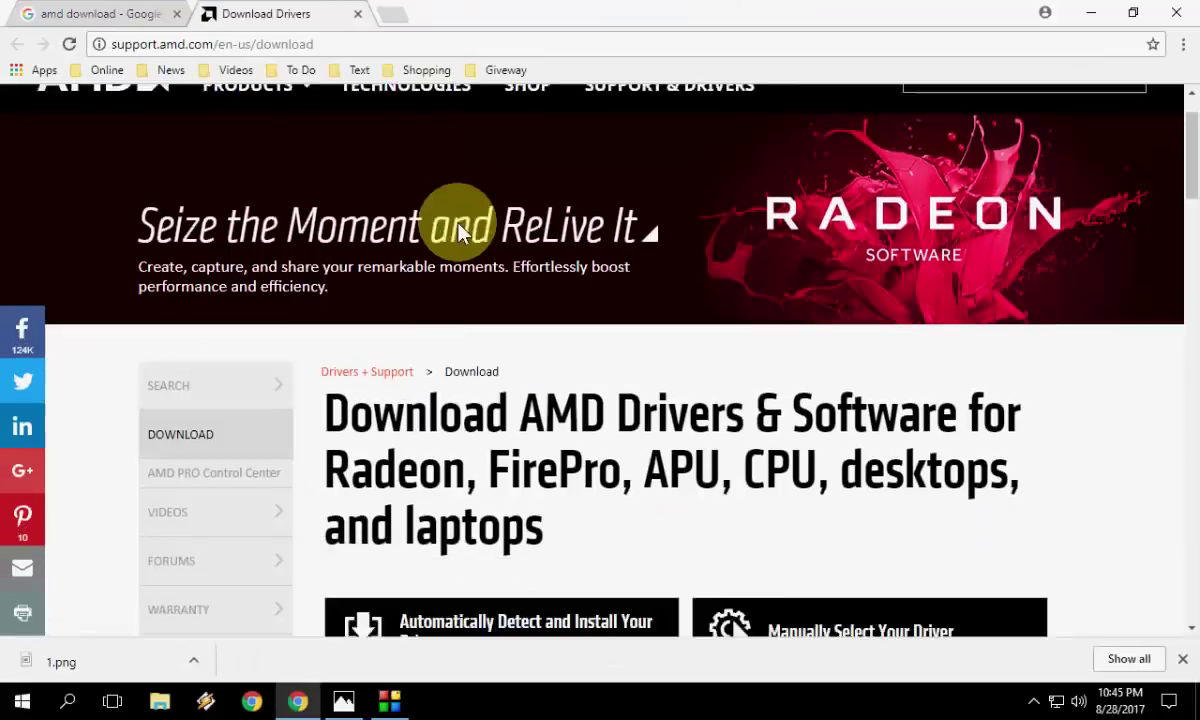
scroll(459, 224, "down", 1)
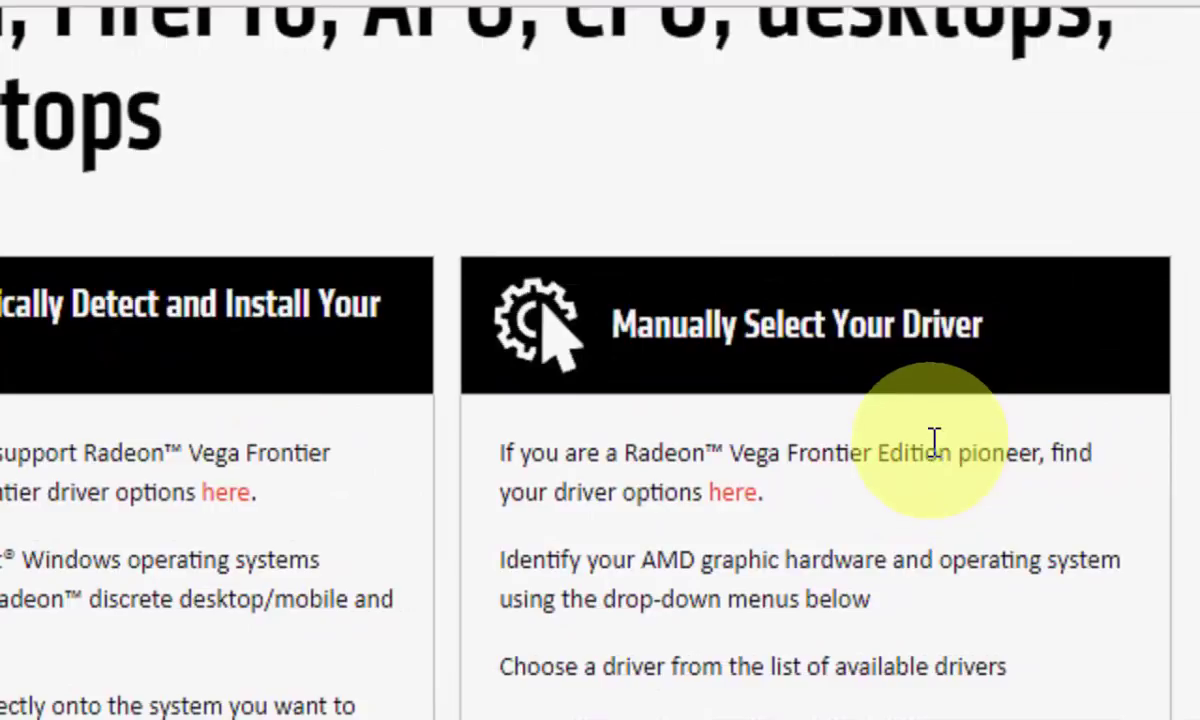
scroll(935, 452, "down", 3)
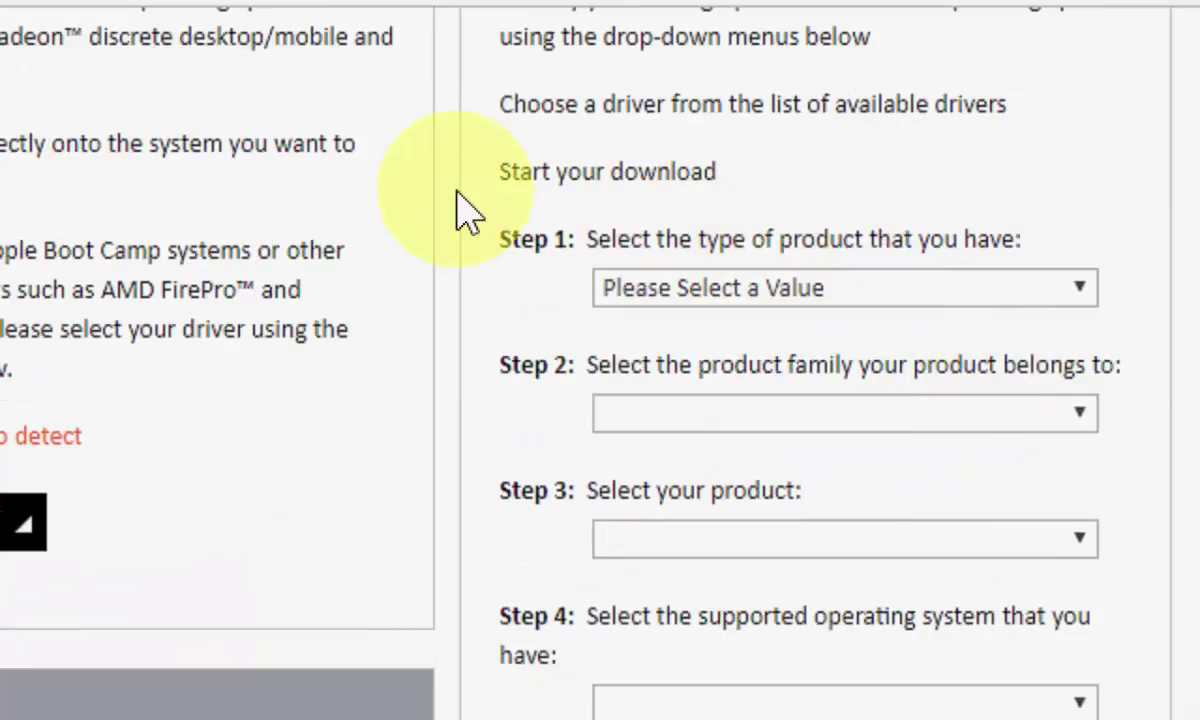
left_click(918, 296)
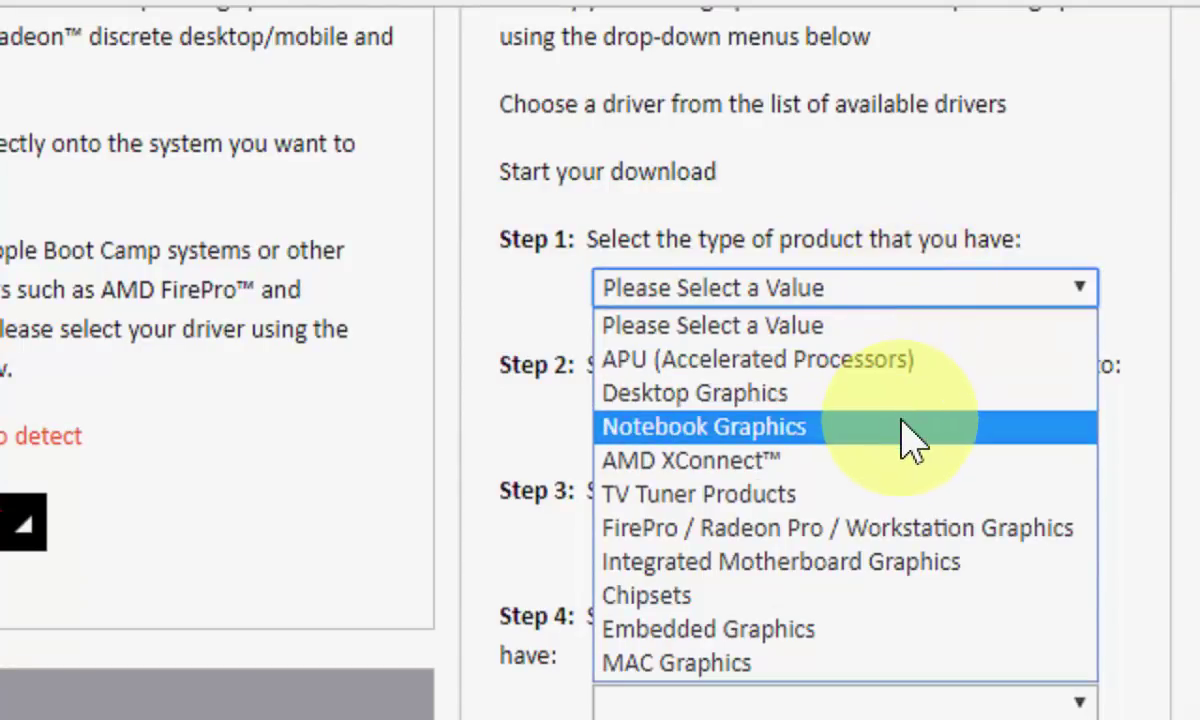
left_click(912, 440)
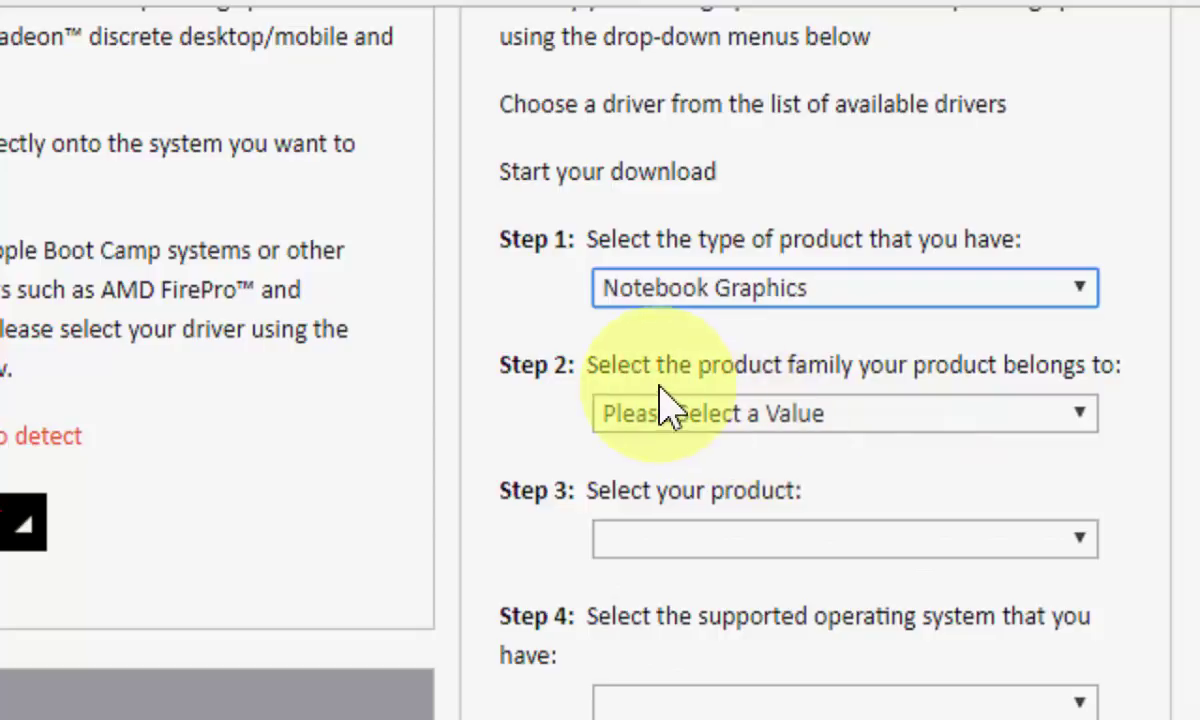
left_click(870, 426)
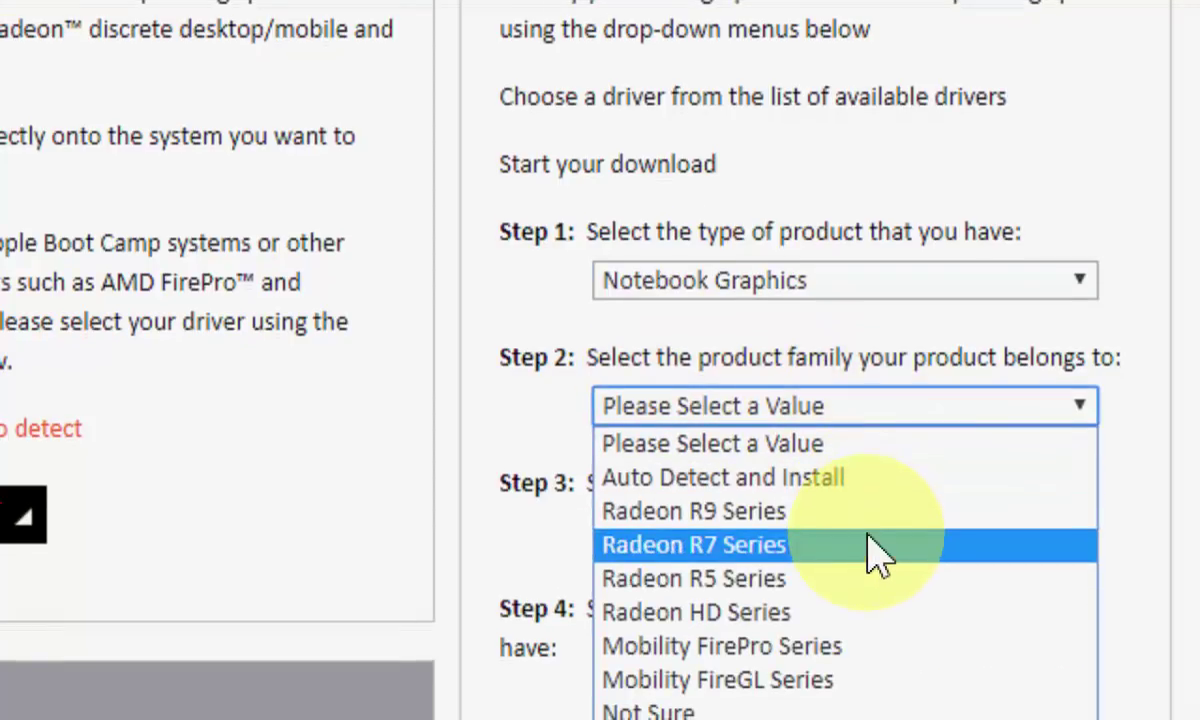
left_click(873, 553)
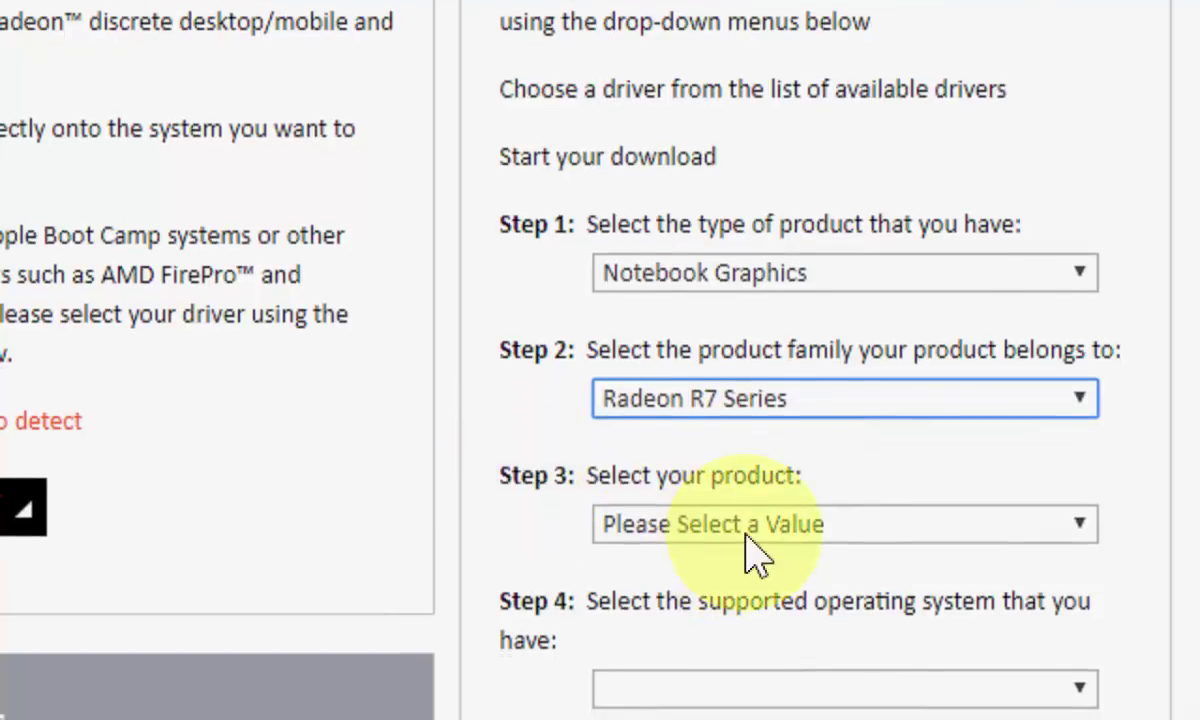
Step: Choose Radeon R7 M260 as the product and Windows 10 - 32 Bit as the operating system, and display the matching drivers
left_click(840, 545)
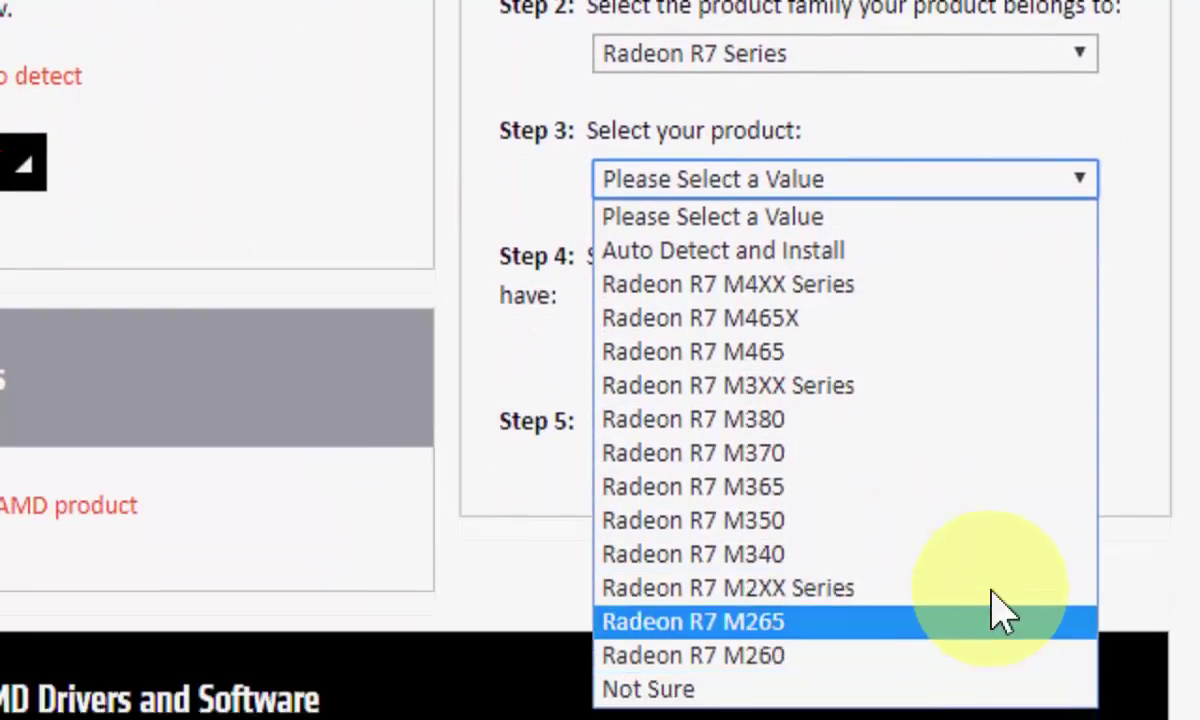
left_click(971, 614)
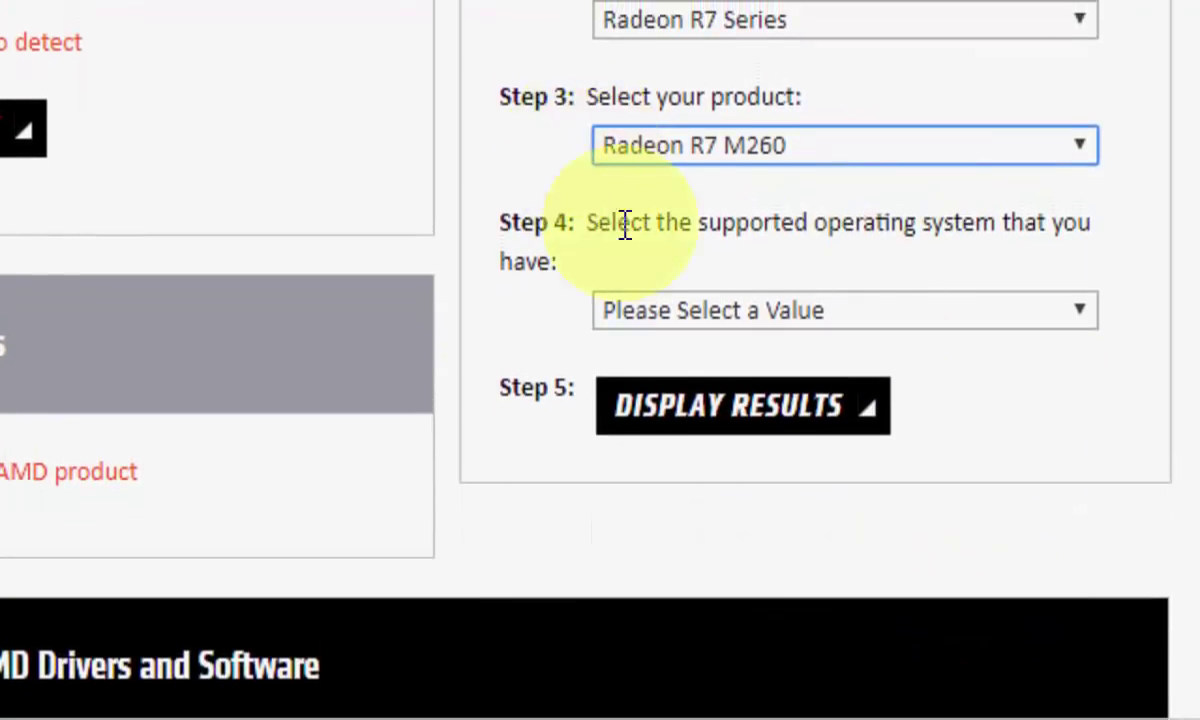
left_click(838, 325)
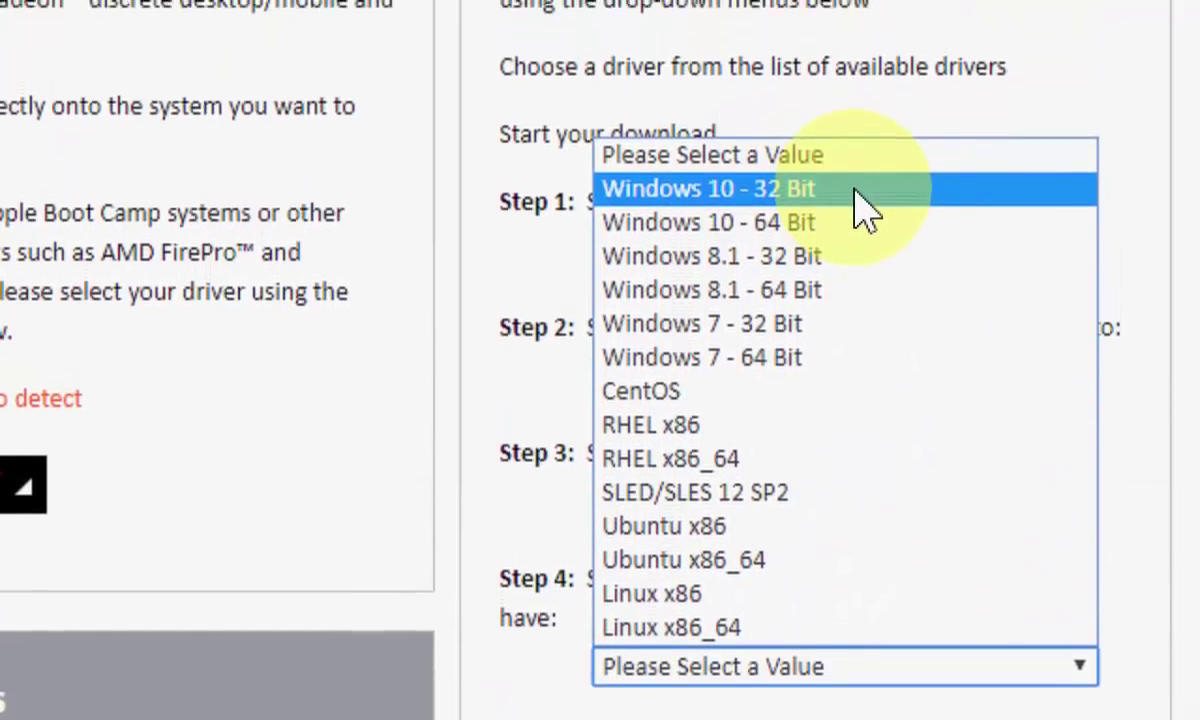
left_click(858, 190)
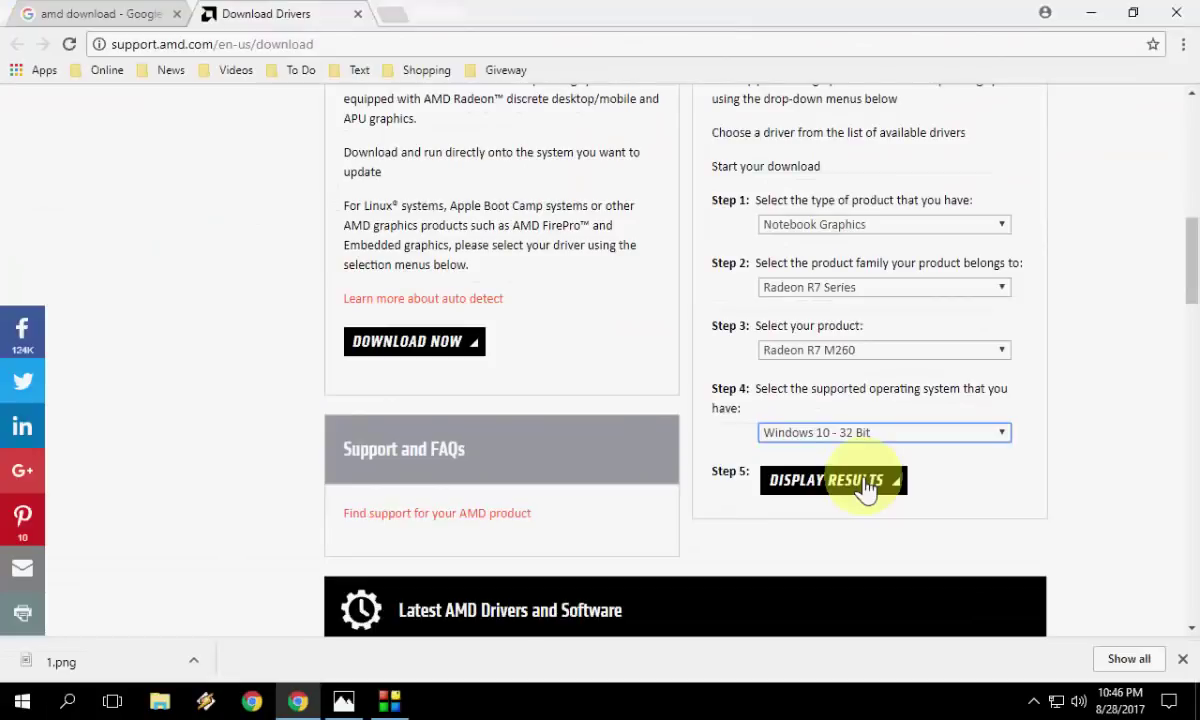
left_click(607, 378)
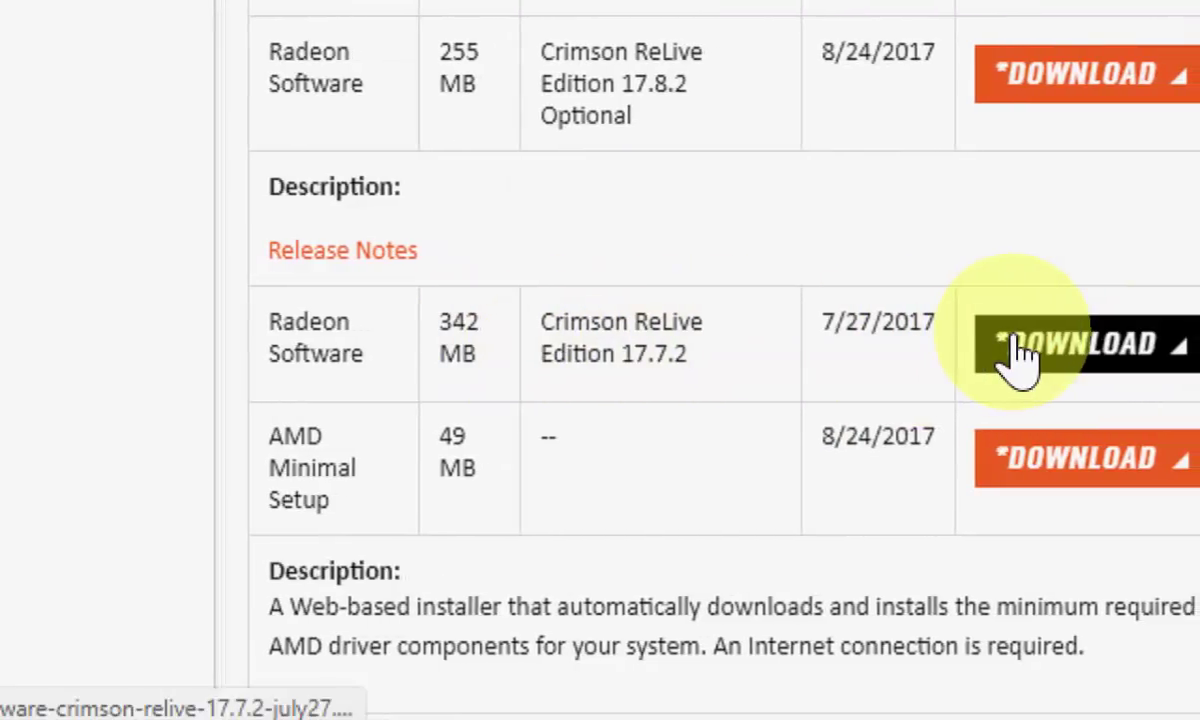
Step: Download the Radeon Software Crimson ReLive Edition 17.7.2 installer and save it to the Desktop under its suggested file name
left_click(1035, 350)
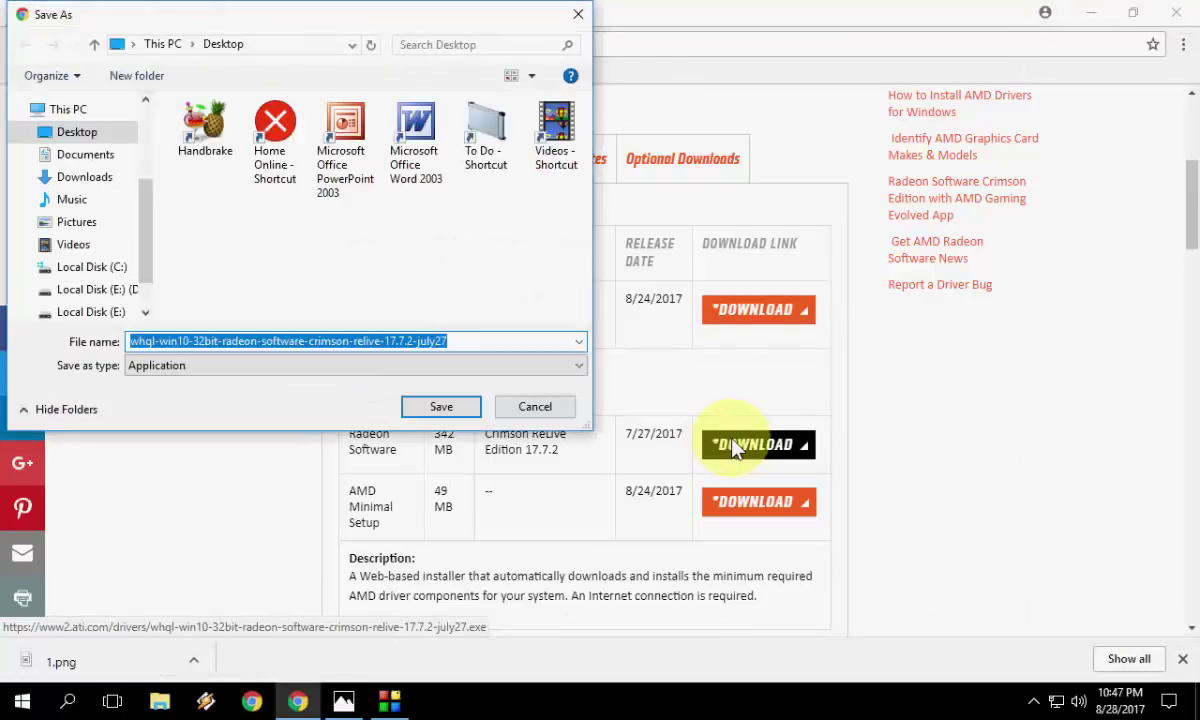
key("Home")
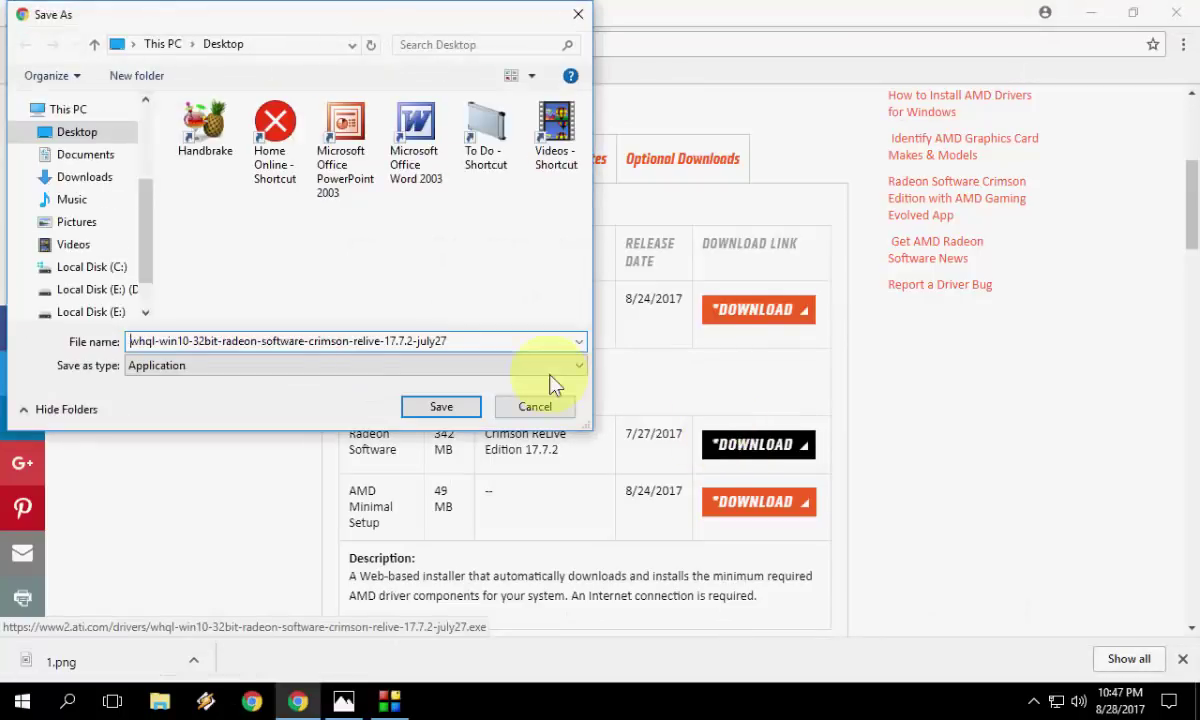
left_click(441, 407)
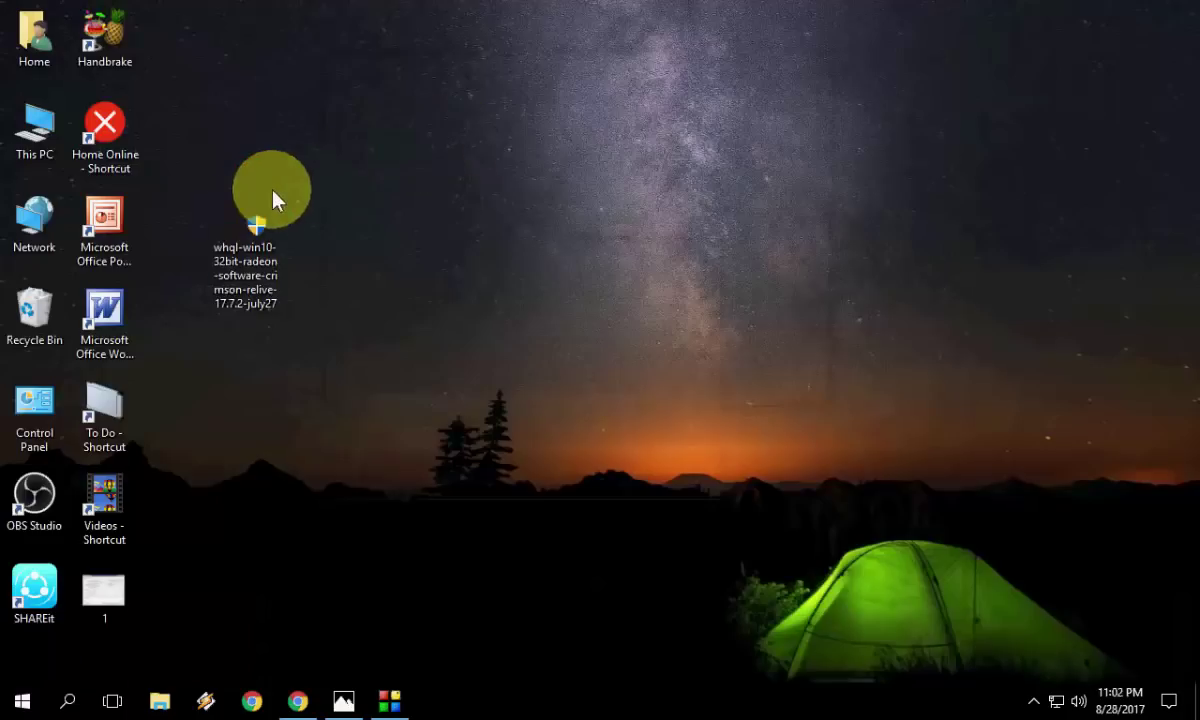
Step: Run the downloaded Radeon Software installer from the desktop and accept the end user license agreement to start the installation
left_click(272, 200)
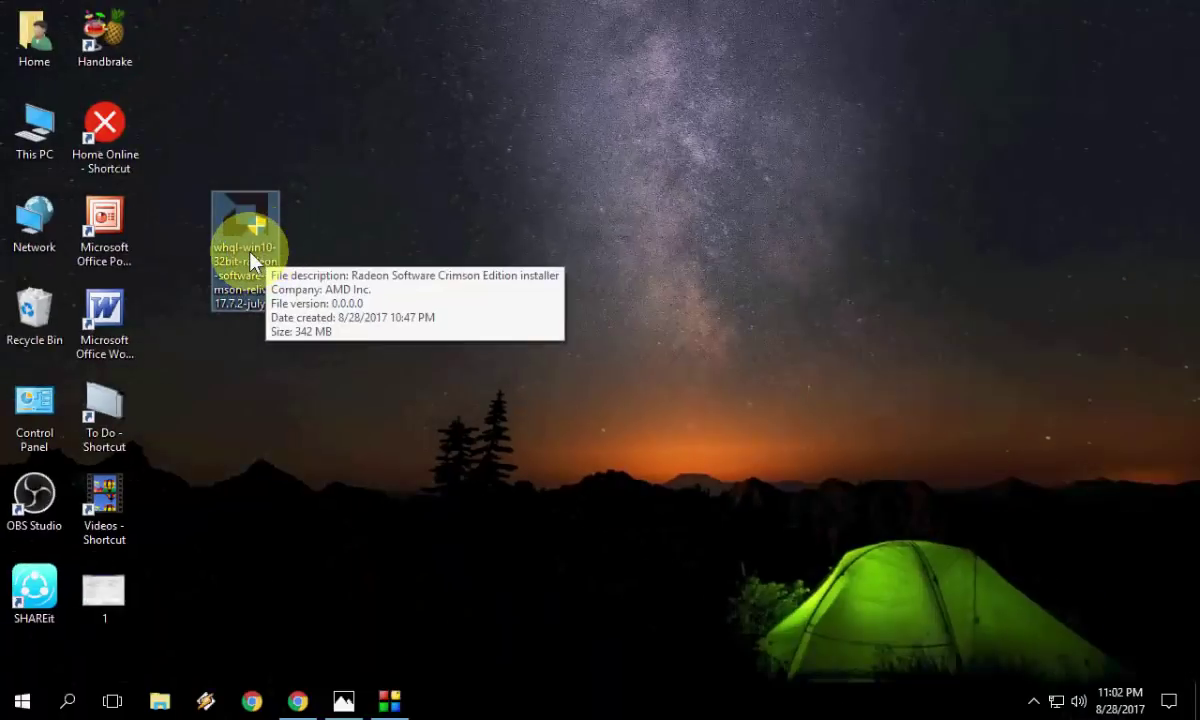
double_click(282, 262)
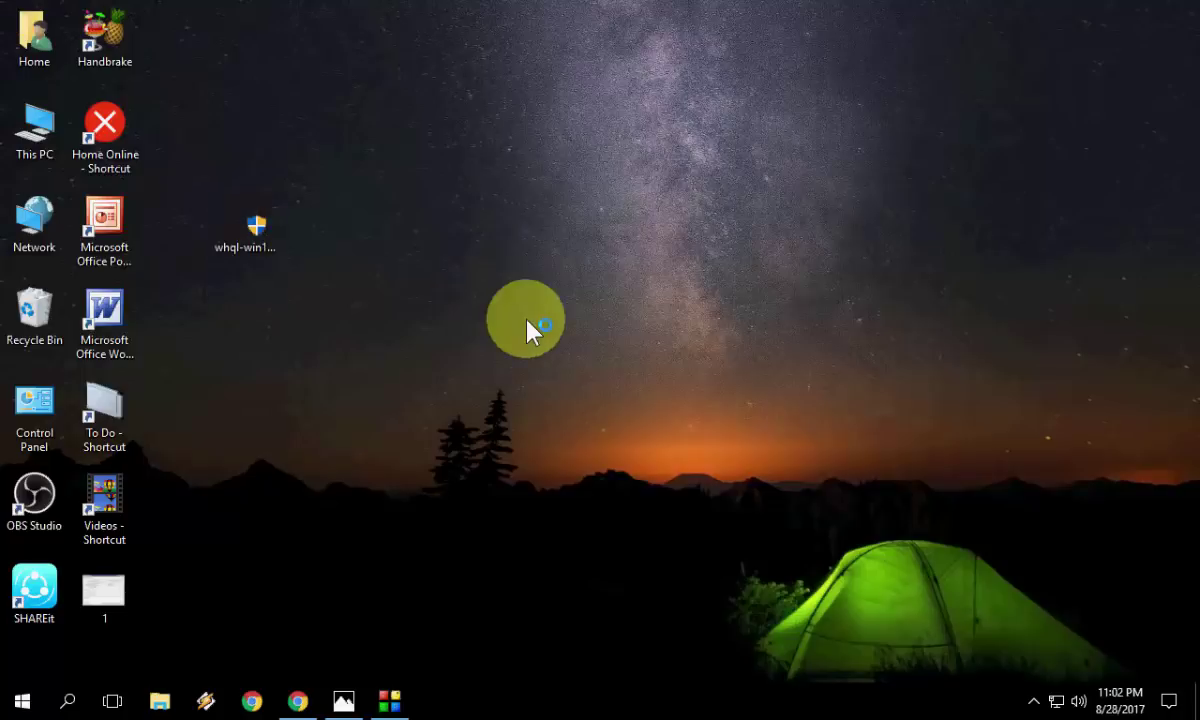
left_click(728, 453)
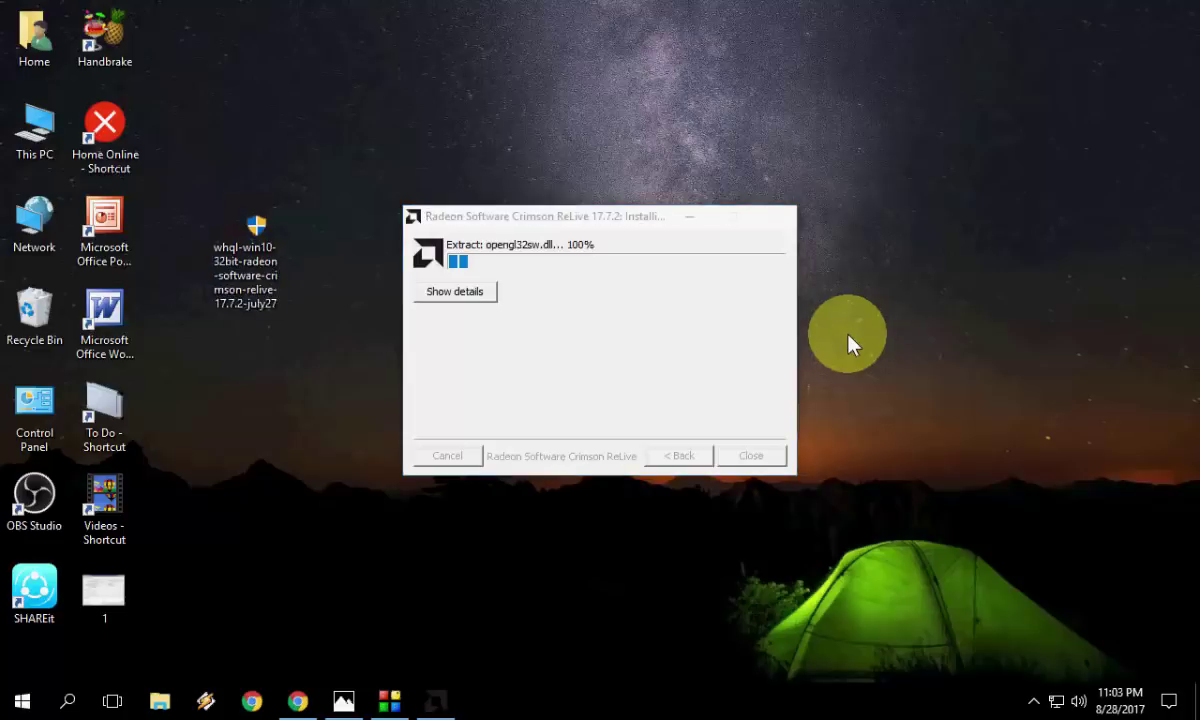
left_click(522, 216)
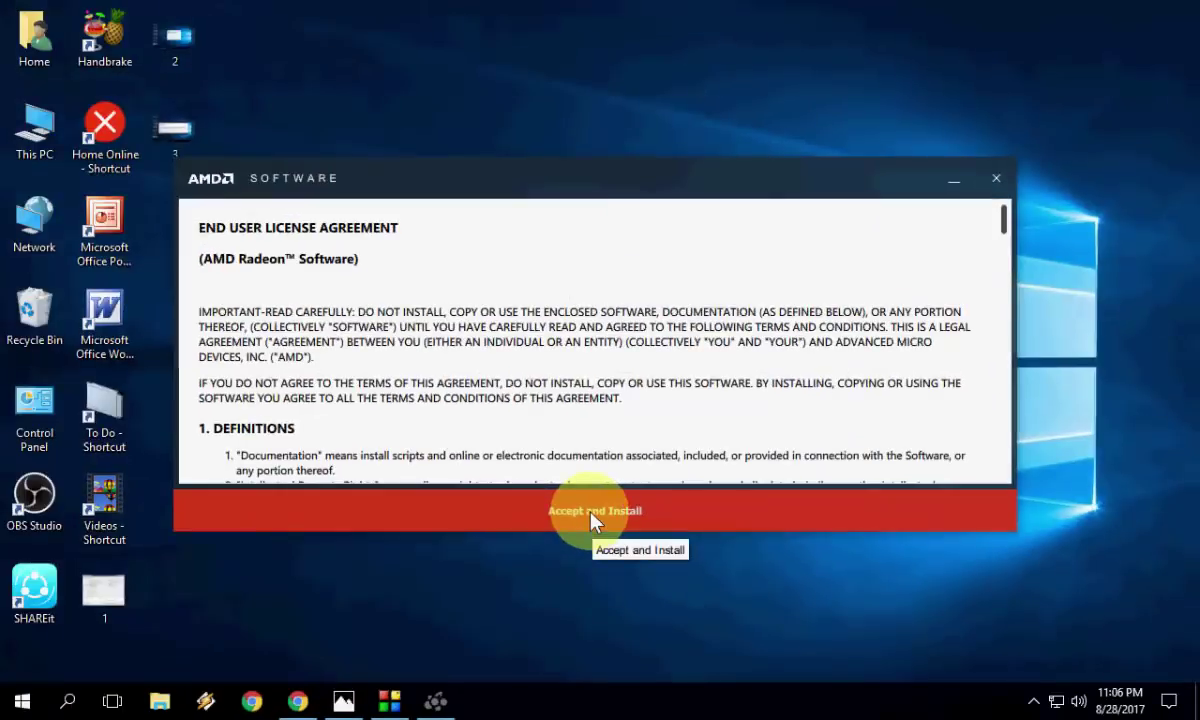
left_click(635, 335)
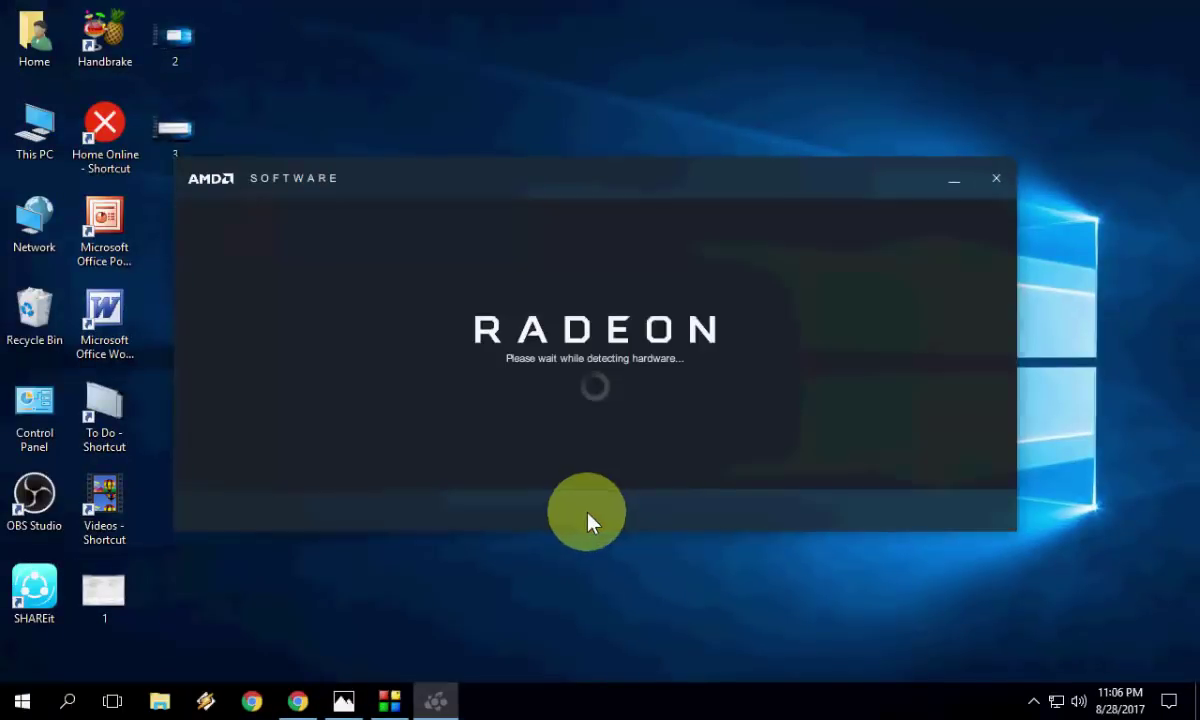